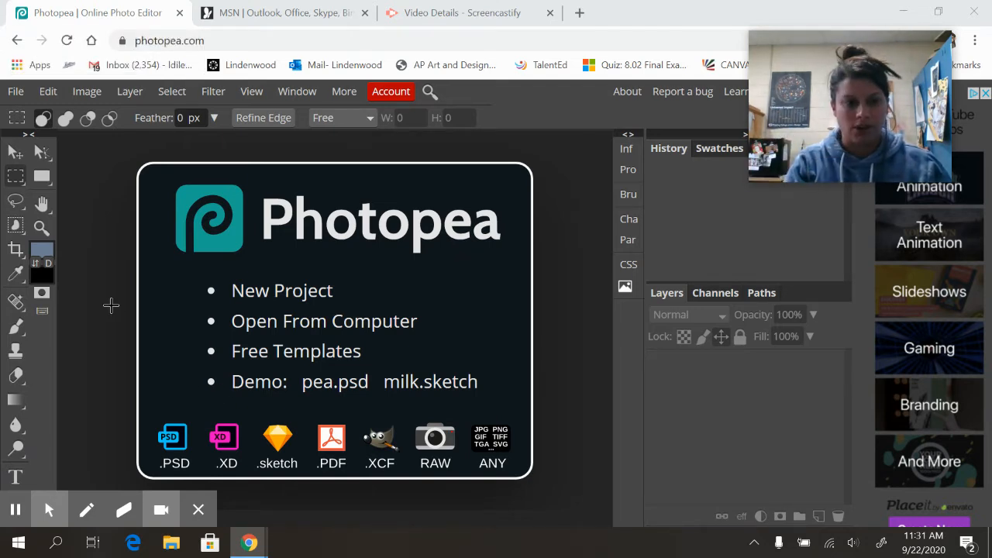
left_click(49, 92)
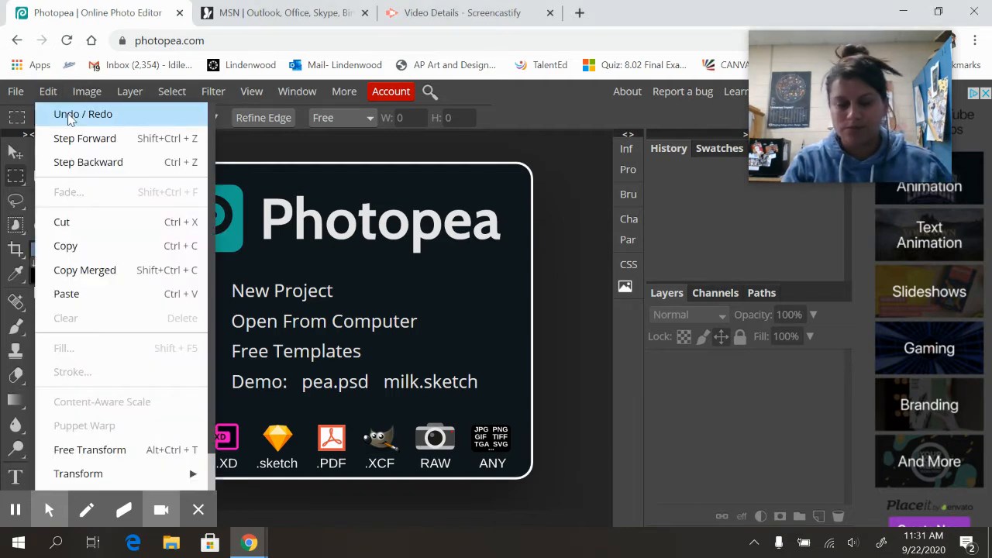
left_click(570, 191)
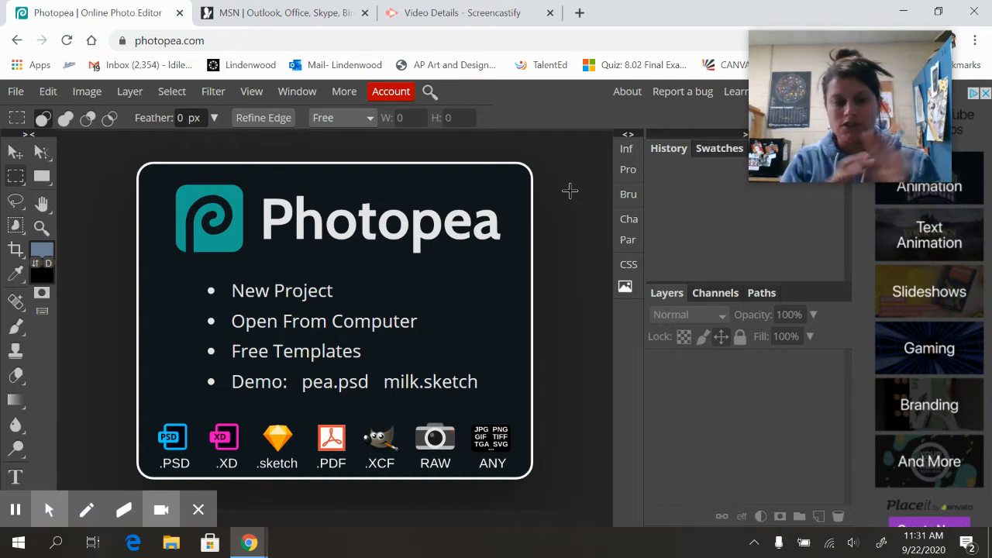
- Open the portrait image named working from the Desktop
left_click(16, 93)
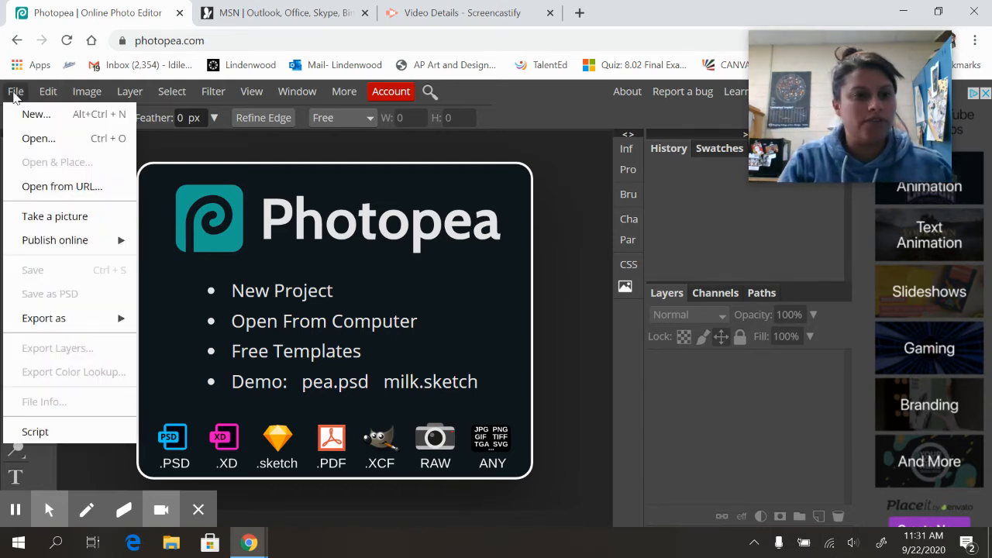
left_click(49, 144)
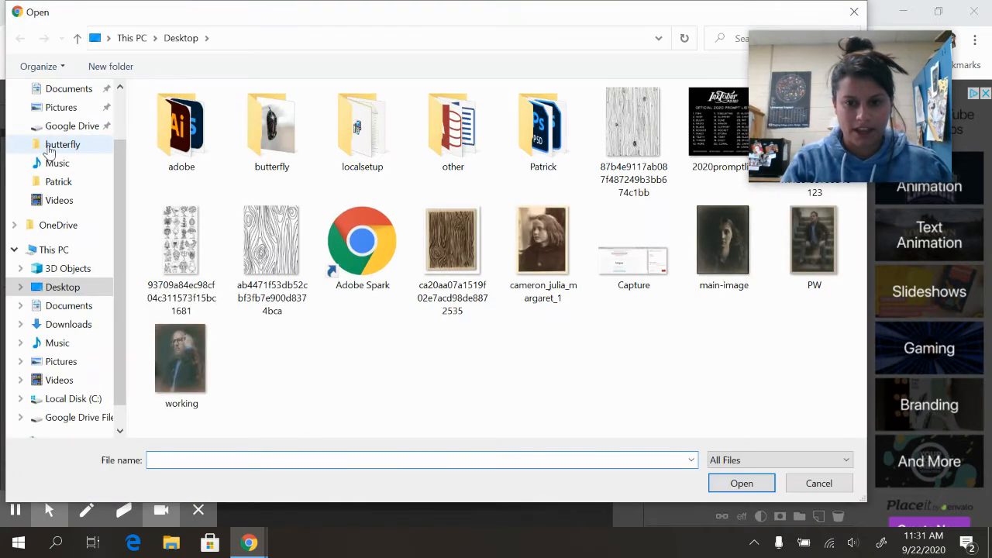
left_click(184, 367)
left_click(747, 482)
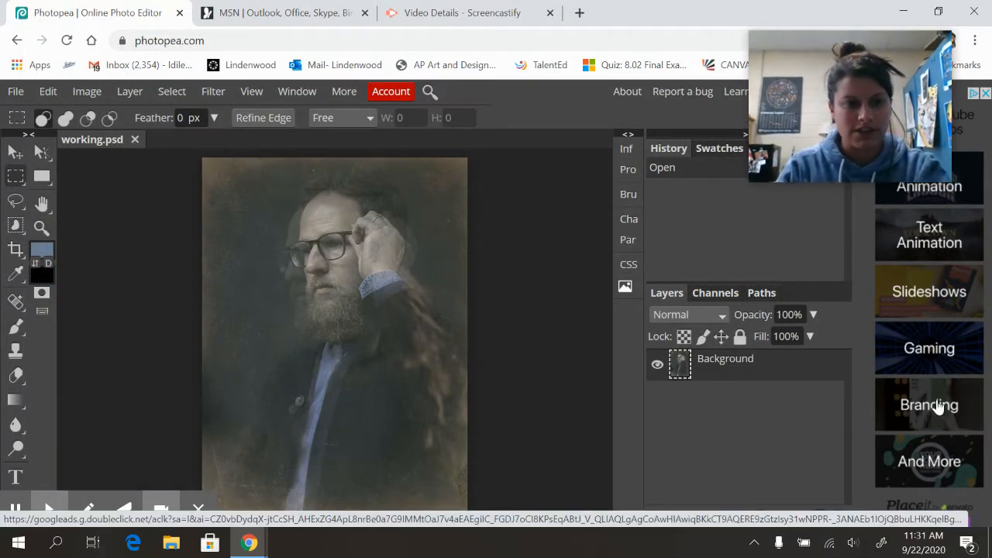
- Apply a Hue/Saturation adjustment to the portrait with saturation raised to 55
left_click(89, 91)
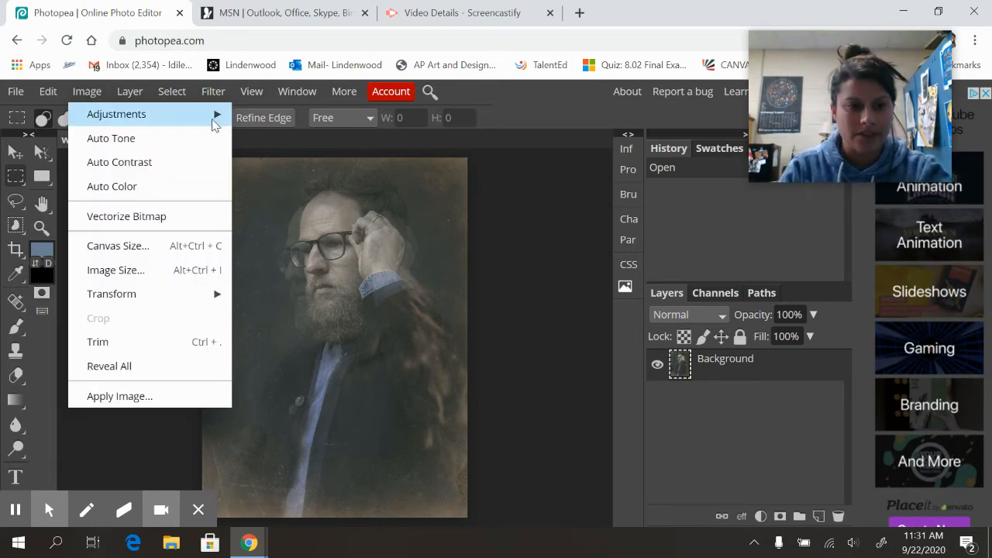
mouse_move(212, 118)
scroll(354, 472, "down", 2)
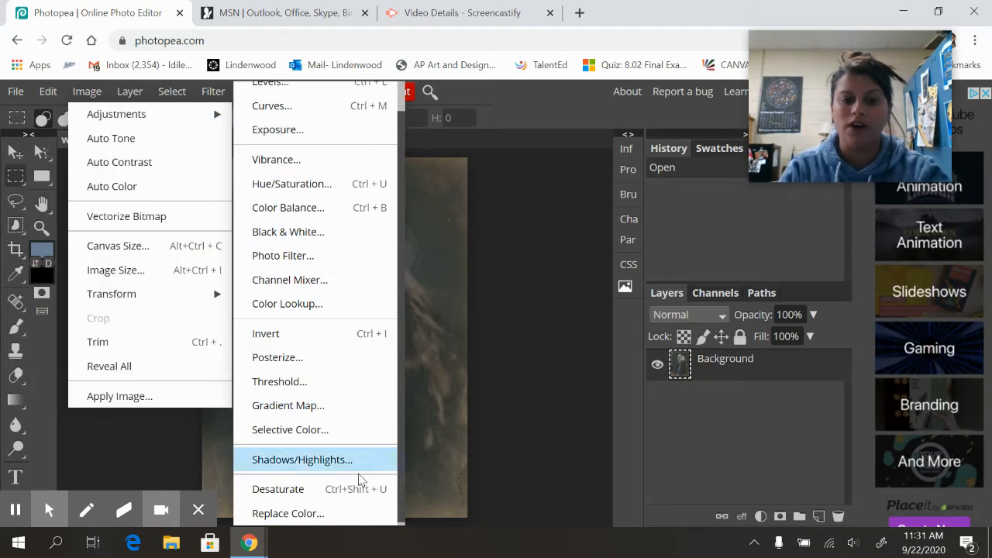
scroll(348, 434, "up", 2)
left_click(335, 216)
left_click_drag(334, 213, 700, 166)
left_click_drag(607, 287, 667, 290)
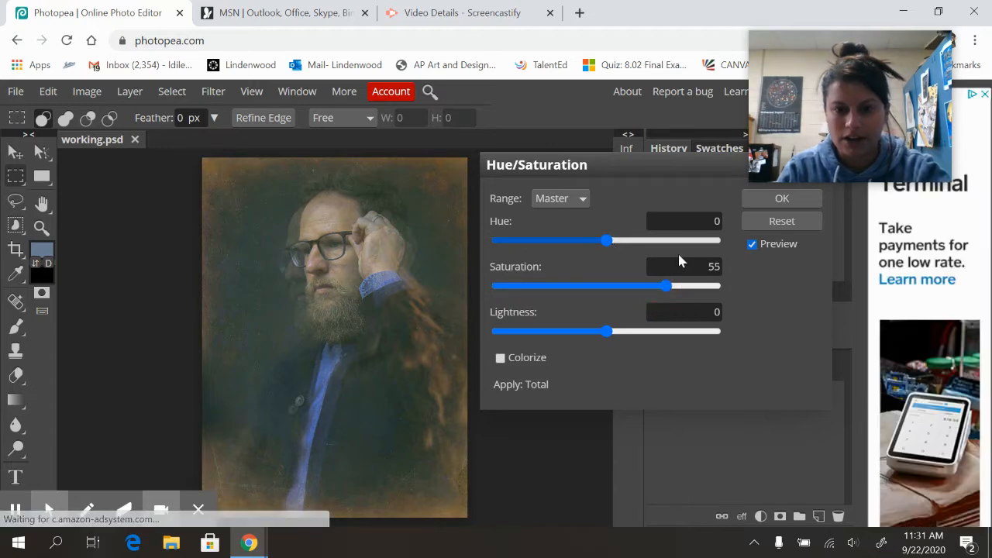
left_click(798, 203)
- Apply an Exposure adjustment to the portrait with exposure -0.400 and offset 0.035
left_click(87, 91)
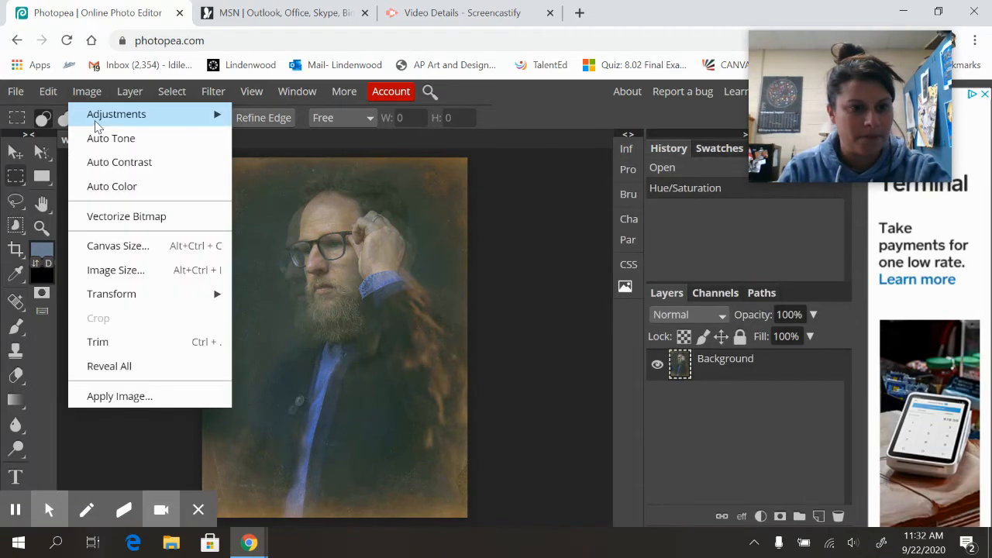
mouse_move(97, 116)
left_click(294, 166)
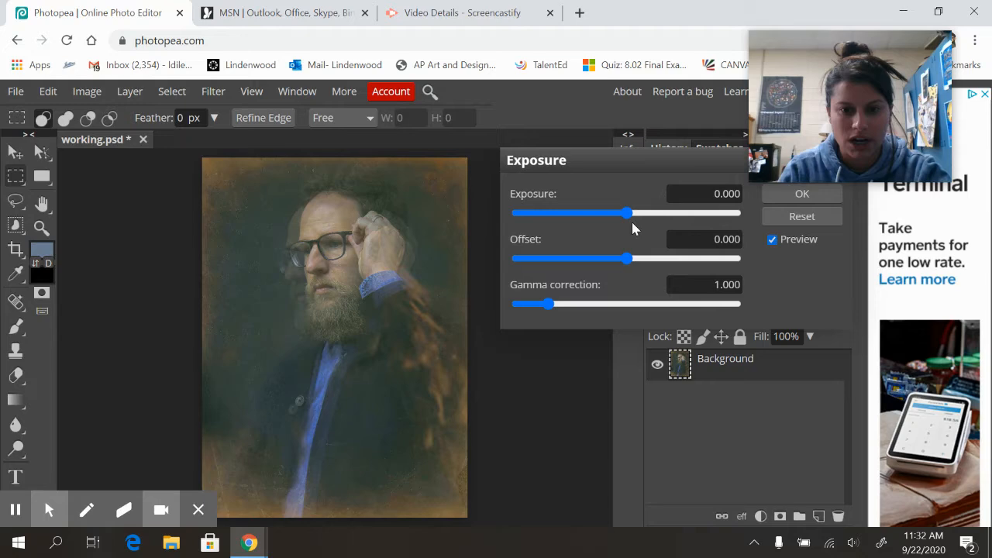
left_click_drag(630, 214, 625, 215)
mouse_move(630, 260)
left_mouse_down()
mouse_move(682, 277)
mouse_move(631, 258)
left_mouse_up()
left_click_drag(638, 164, 593, 177)
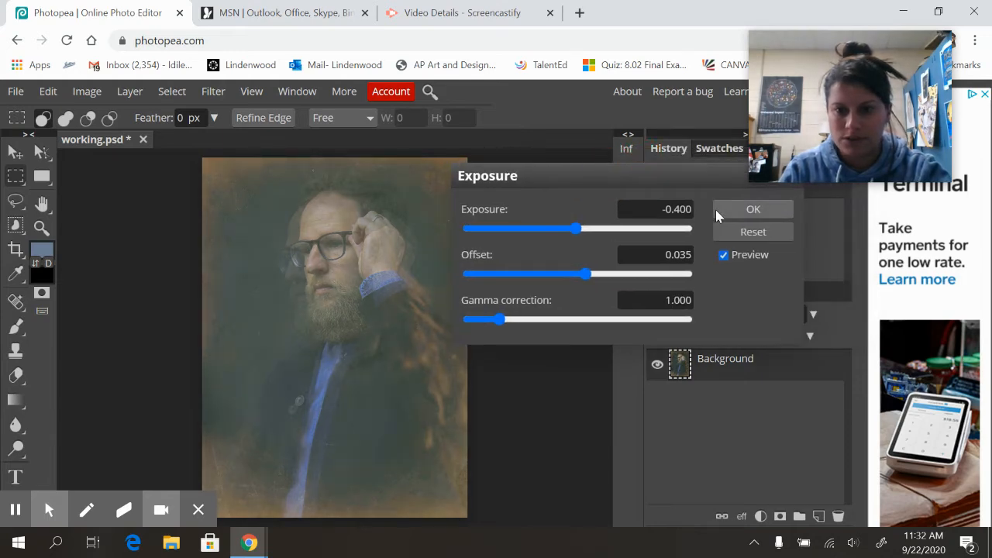
left_click(751, 209)
- Apply a Brightness/Contrast adjustment to the portrait, increasing the contrast
left_click(88, 92)
mouse_move(116, 116)
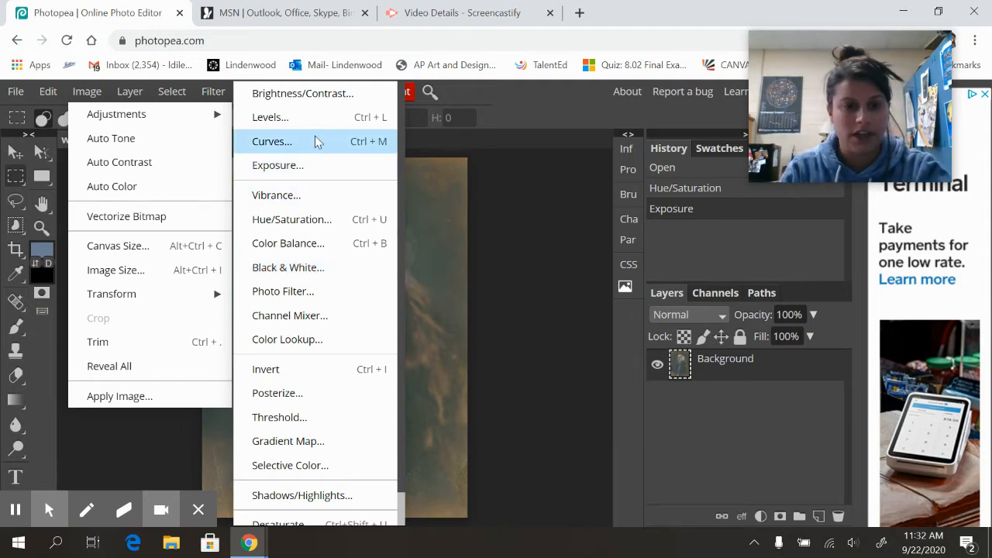
left_click(320, 96)
left_click_drag(351, 220, 780, 210)
left_click_drag(680, 298, 737, 309)
mouse_move(675, 253)
left_mouse_down()
mouse_move(700, 255)
mouse_move(678, 253)
left_mouse_up()
left_click(847, 231)
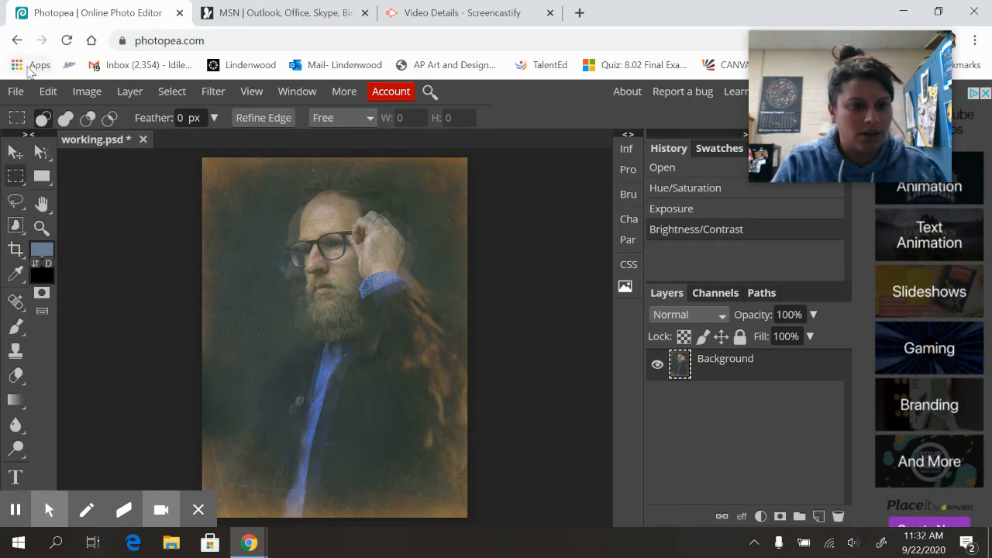
- Place the wood-grain image 87b4e9117ab087f487249b3bb674c1bb from the Desktop over the portrait as a new layer
left_click(20, 93)
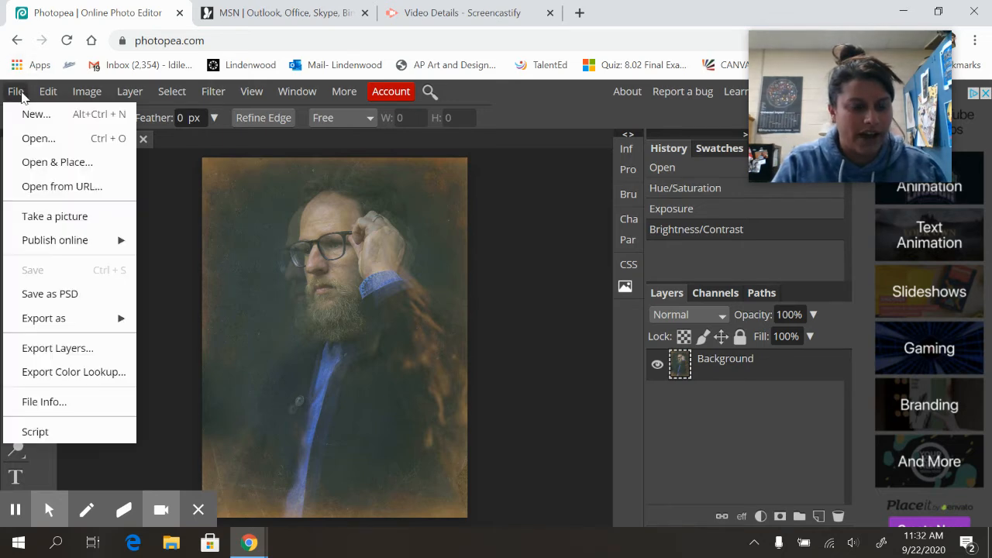
left_click(70, 164)
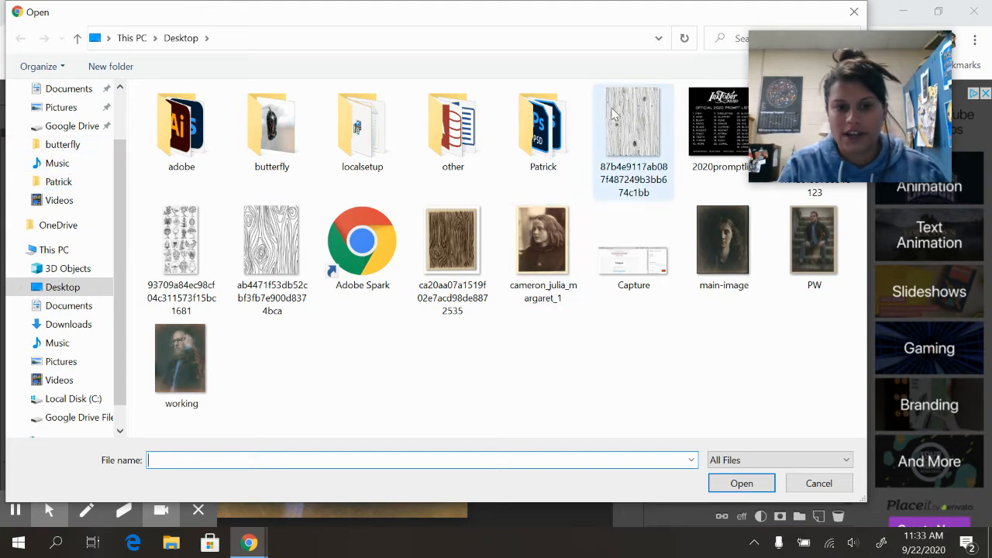
left_click(649, 120)
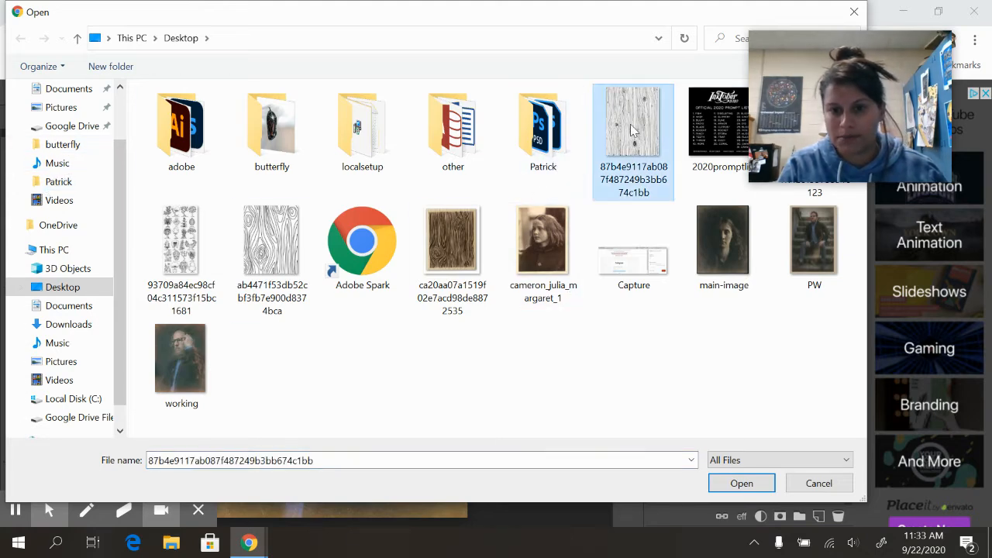
double_click(630, 128)
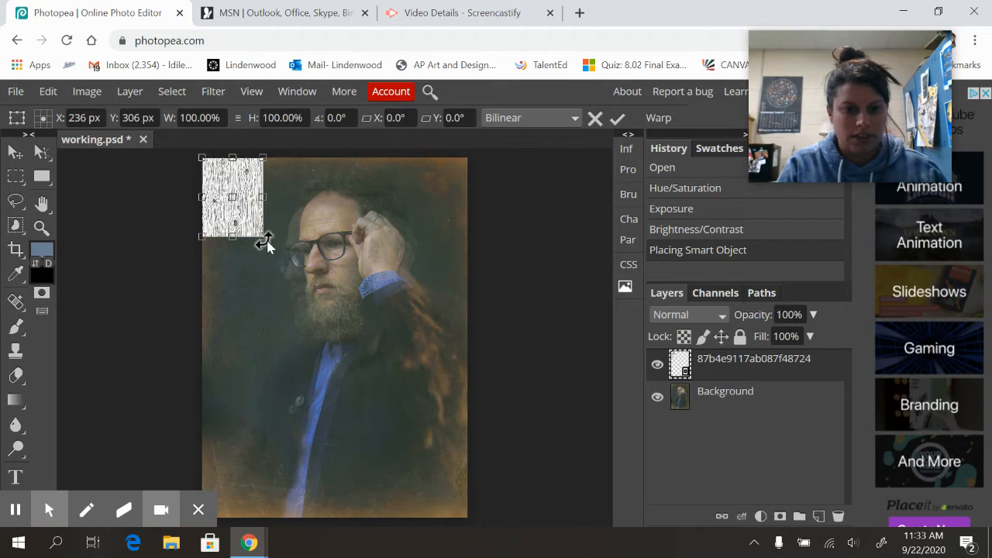
- Enlarge and align the placed wood-grain image so it covers the whole portrait
left_click_drag(264, 234, 479, 529)
mouse_move(354, 354)
left_mouse_down()
mouse_move(339, 345)
mouse_move(343, 355)
left_mouse_up()
key("Return")
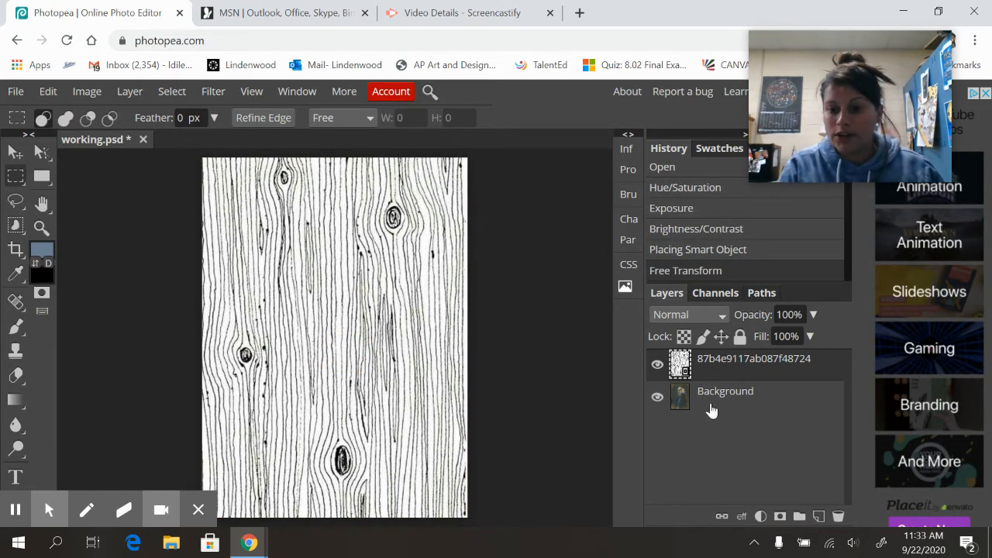
- Compare the picture with the wood-grain layer hidden and shown, and lower that layer's opacity to 17%
left_click(659, 365)
left_click(659, 367)
double_click(658, 367)
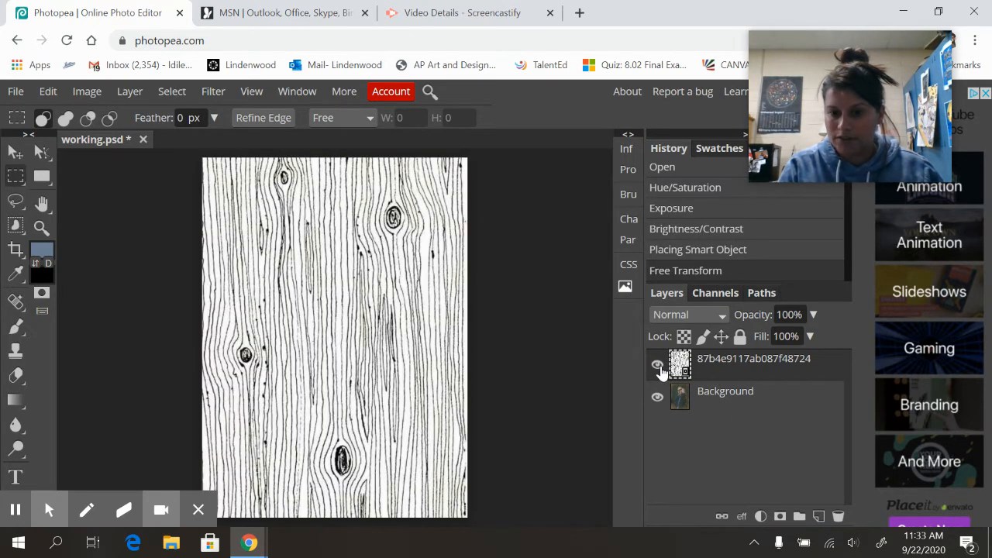
left_click(813, 314)
left_click_drag(817, 349, 752, 342)
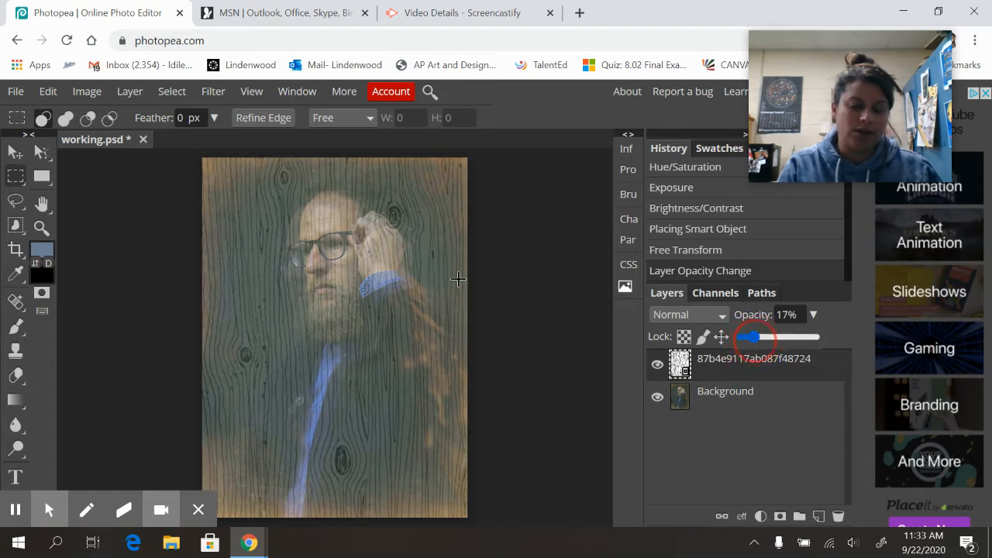
- Shift the wood-grain layer with the Move tool and reposition it back over the full portrait
left_click(15, 153)
left_click_drag(403, 267, 347, 297)
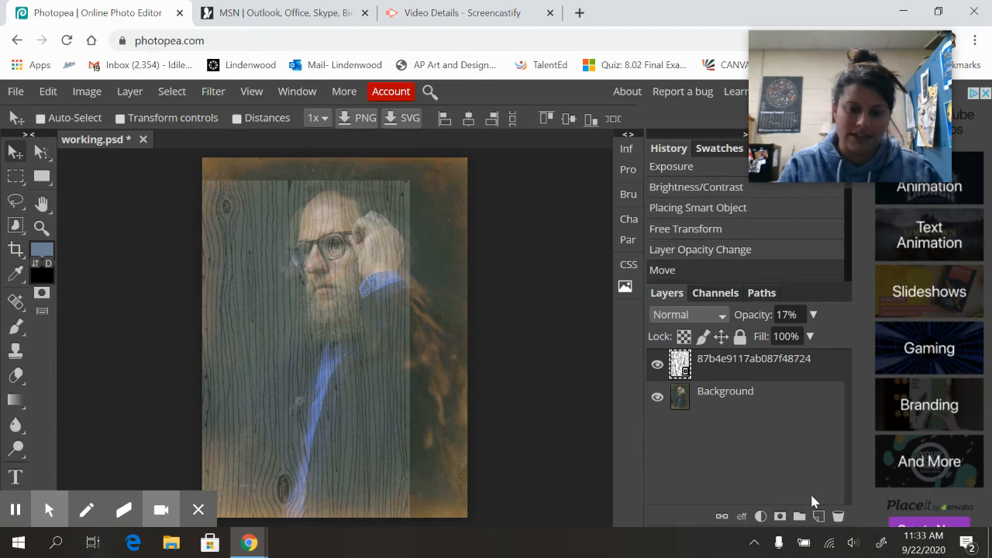
left_click_drag(348, 408, 417, 376)
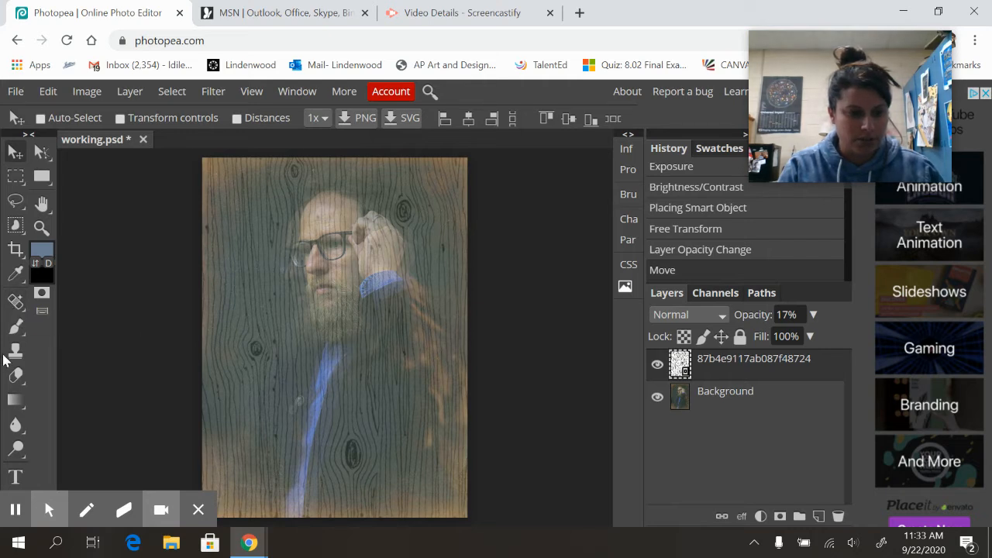
- Set the Eraser to a size of 110 px and rasterize the wood-grain layer for erasing
left_click(19, 377)
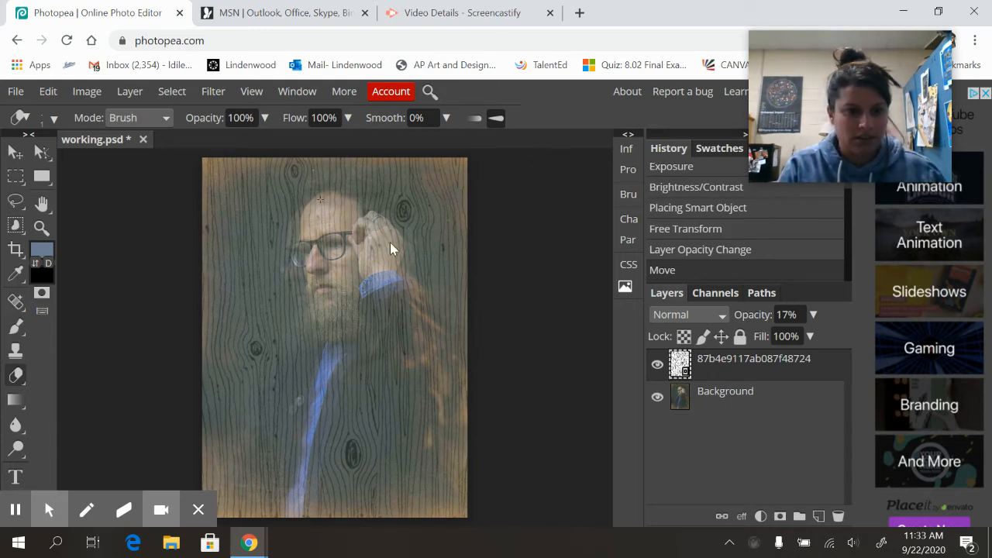
left_click(46, 118)
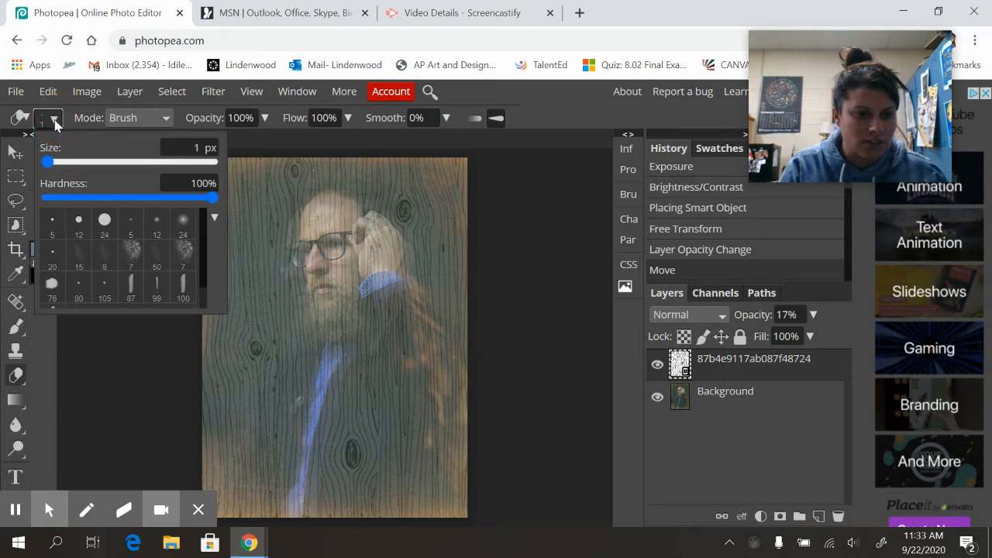
left_click_drag(47, 162, 118, 164)
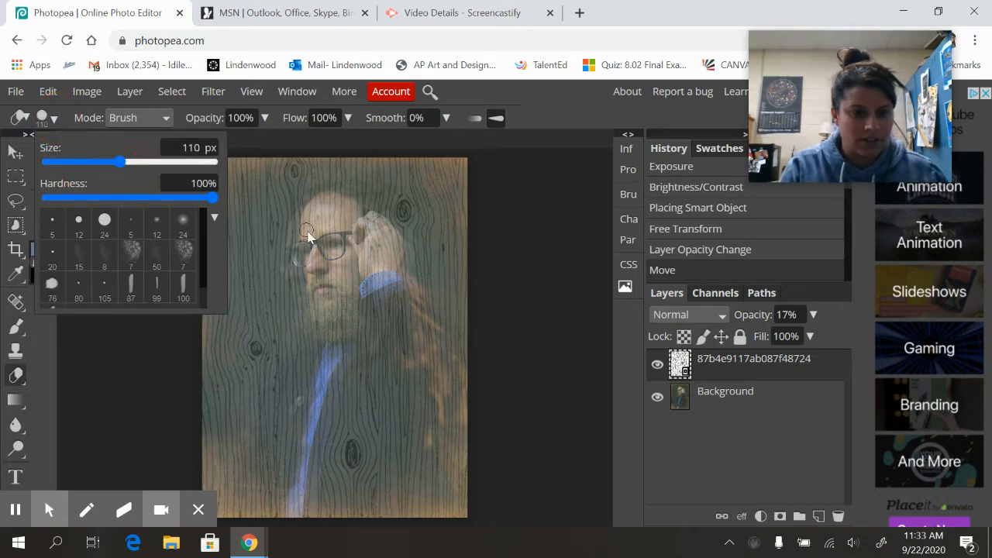
left_click(345, 267)
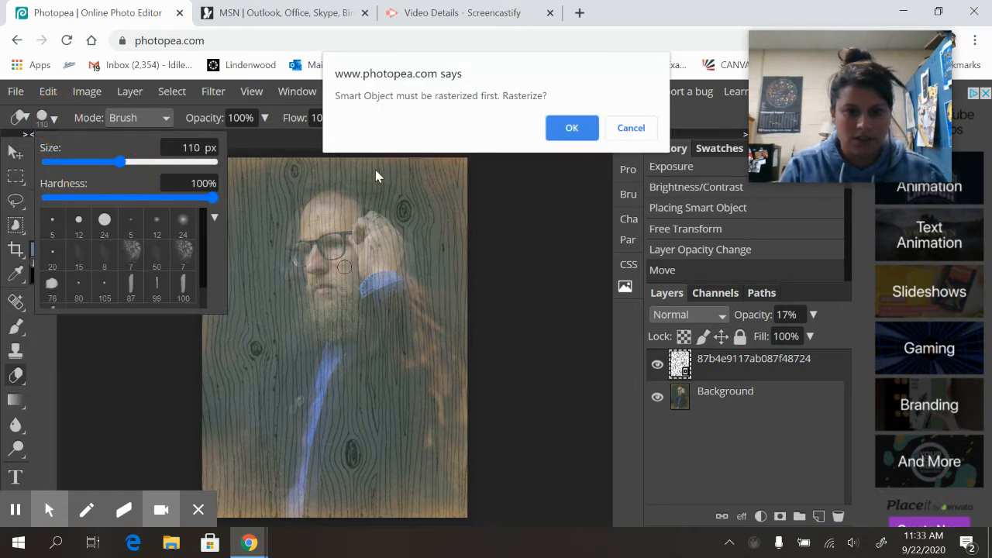
left_click(571, 128)
- Undo a trial erase beside the beard and lightly erase the wood grain over the face at 11% eraser opacity
left_click(296, 310)
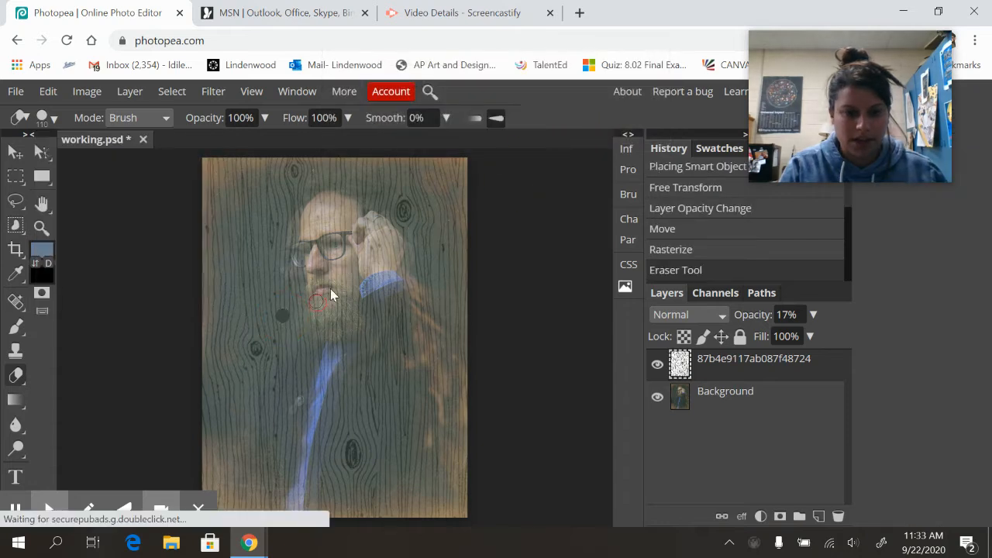
key("ctrl+z")
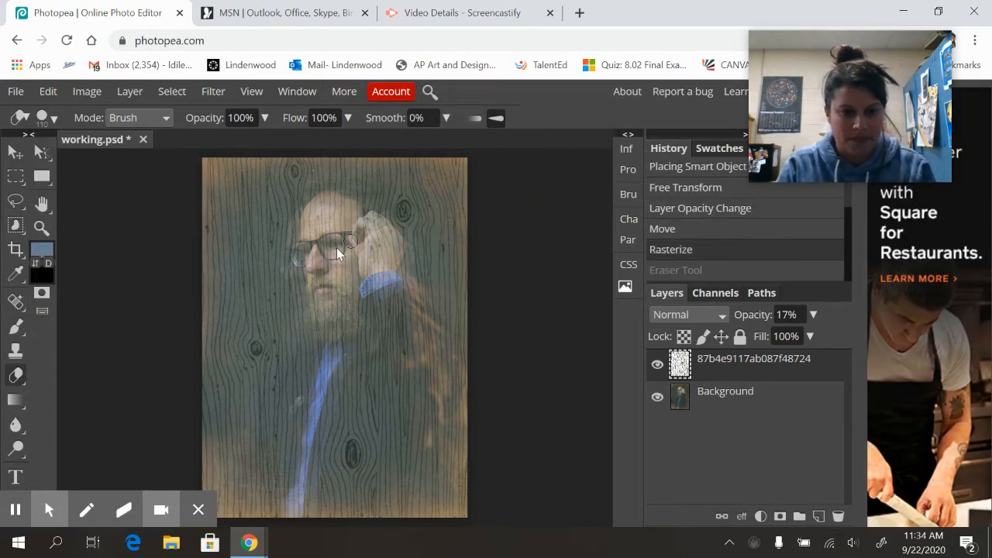
left_click(265, 117)
left_click(205, 143)
mouse_move(333, 271)
left_mouse_down()
mouse_move(313, 250)
mouse_move(344, 252)
left_mouse_up()
mouse_move(333, 220)
left_mouse_down()
mouse_move(362, 212)
mouse_move(324, 214)
mouse_move(350, 223)
mouse_move(310, 226)
mouse_move(327, 234)
left_mouse_up()
right_click(702, 380)
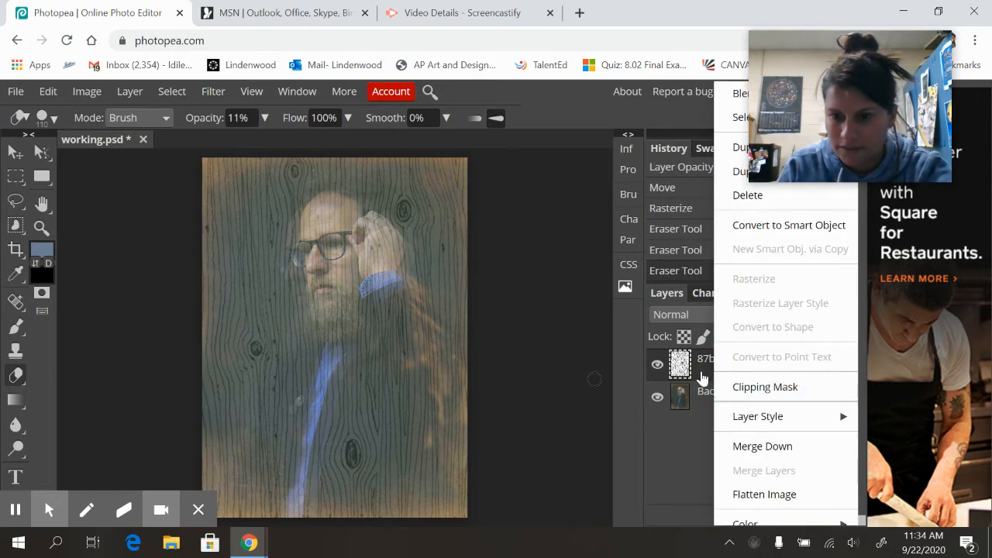
left_click(705, 372)
left_click_drag(341, 231, 355, 249)
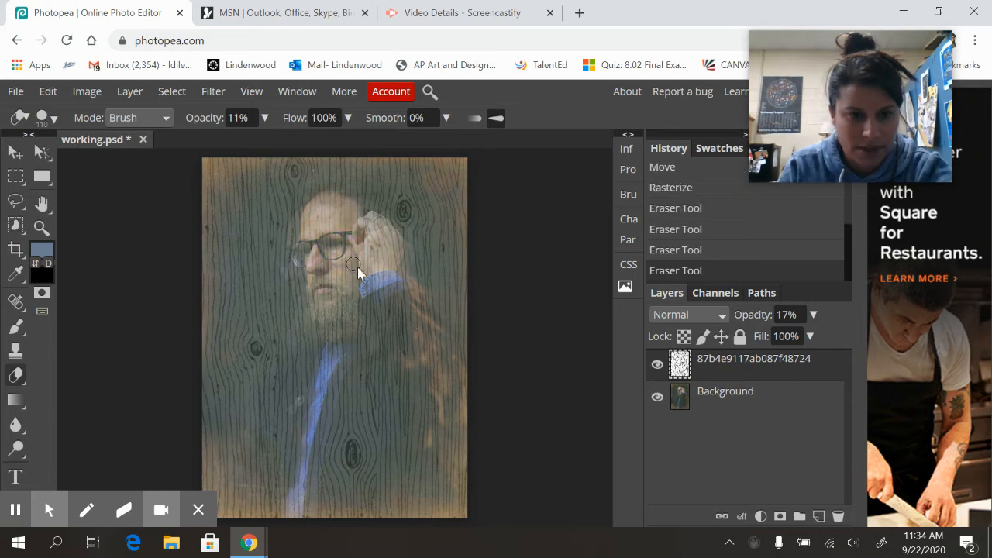
- Raise the eraser opacity to 78% and erase the wood grain over the man's face and hair
left_click(265, 118)
left_click_drag(204, 151, 258, 151)
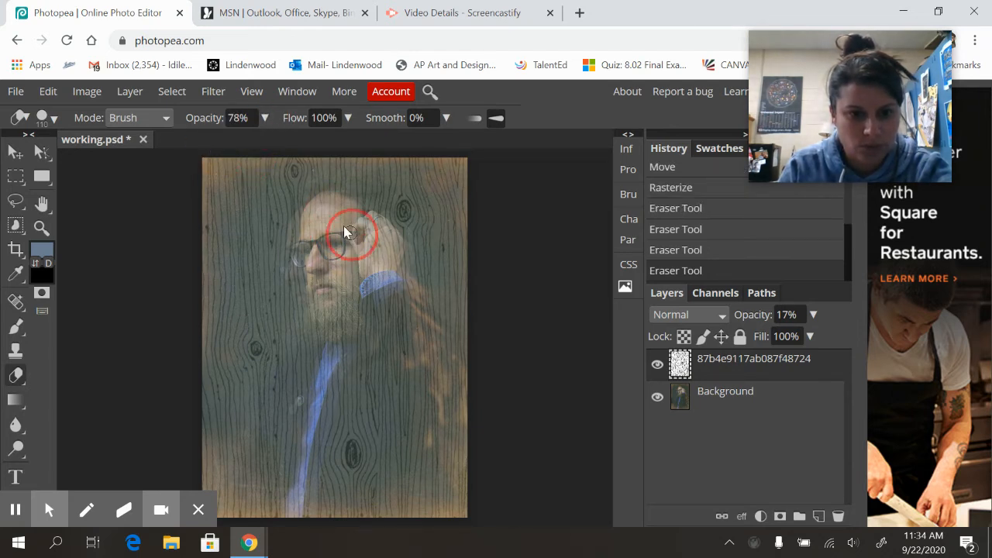
mouse_move(348, 219)
left_mouse_down()
mouse_move(348, 189)
mouse_move(354, 197)
mouse_move(342, 189)
mouse_move(343, 205)
mouse_move(343, 187)
mouse_move(328, 273)
mouse_move(316, 288)
mouse_move(350, 277)
left_mouse_up()
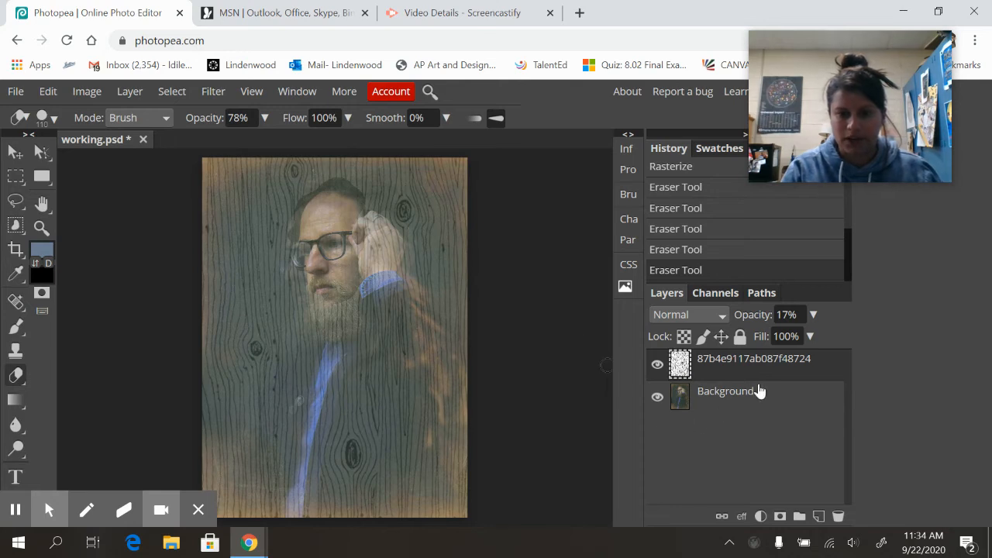
- Increase the wood-grain layer's opacity to 33%, dismissing the e-mail notification
left_click(812, 323)
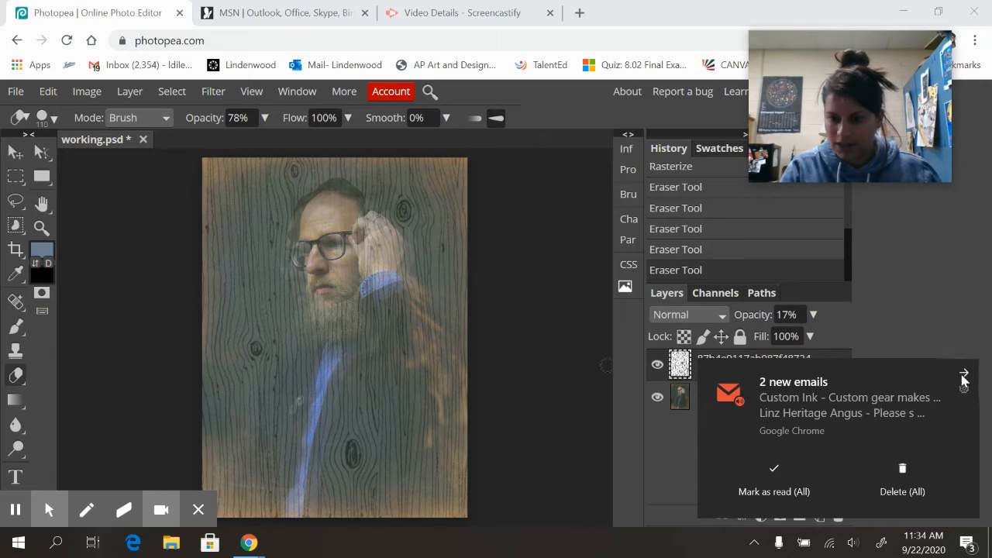
left_click(963, 375)
left_click(814, 317)
mouse_move(758, 338)
left_mouse_down()
mouse_move(783, 337)
mouse_move(743, 338)
mouse_move(768, 338)
left_mouse_up()
- Undo the wood-grain layer's opacity change and the last eraser stroke
left_click(48, 92)
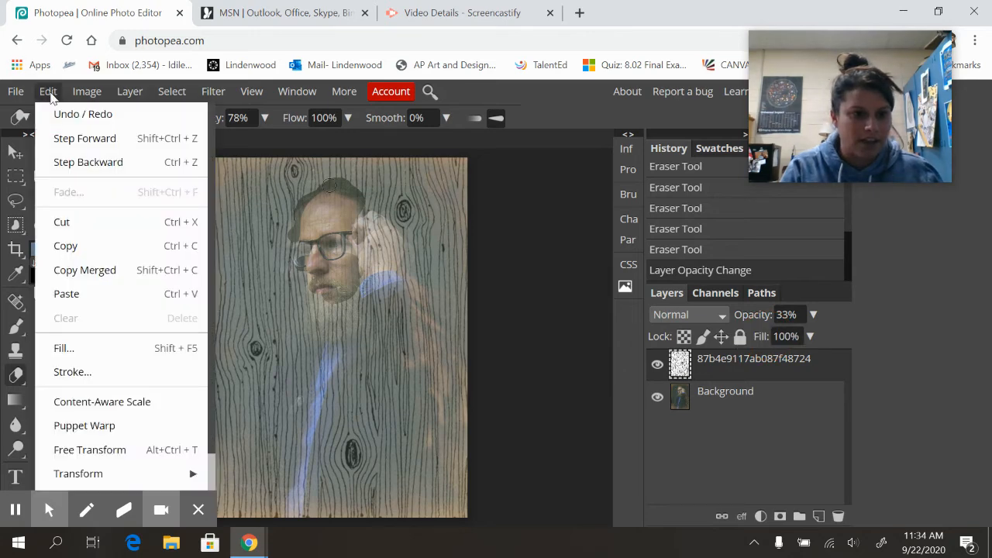
left_click(64, 115)
left_click(49, 93)
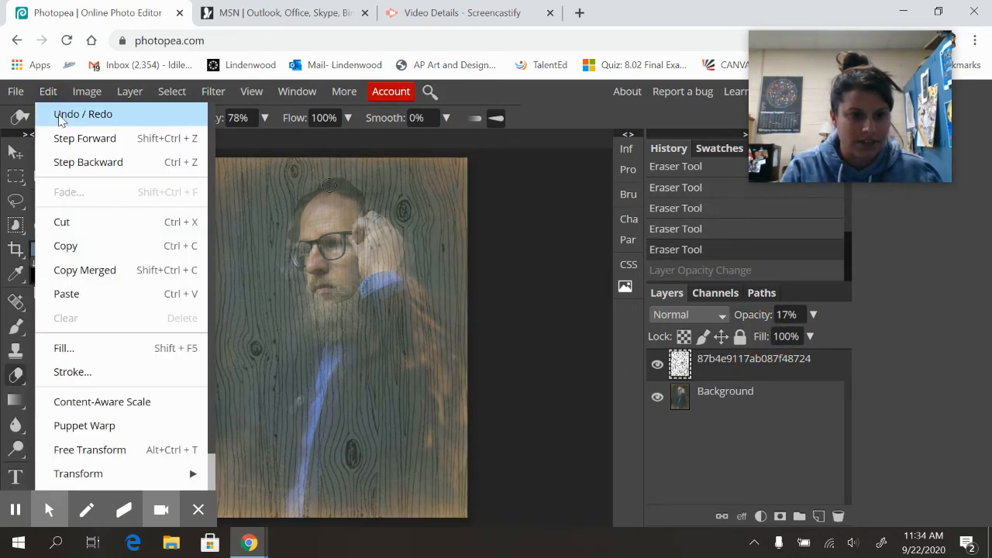
left_click(93, 163)
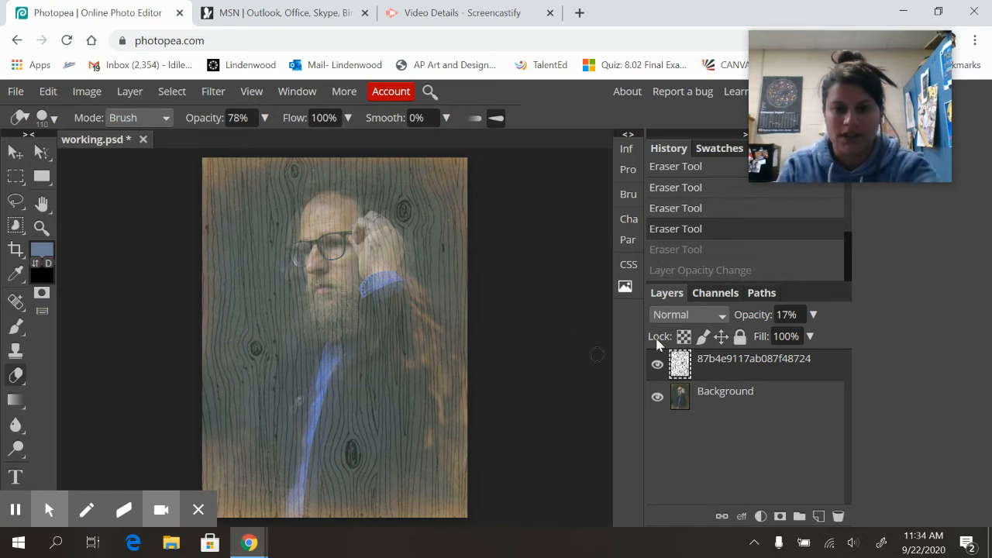
- Try the Multiply and Darker Color blend modes on the wood-grain layer
left_click(714, 312)
scroll(698, 286, "down", 1)
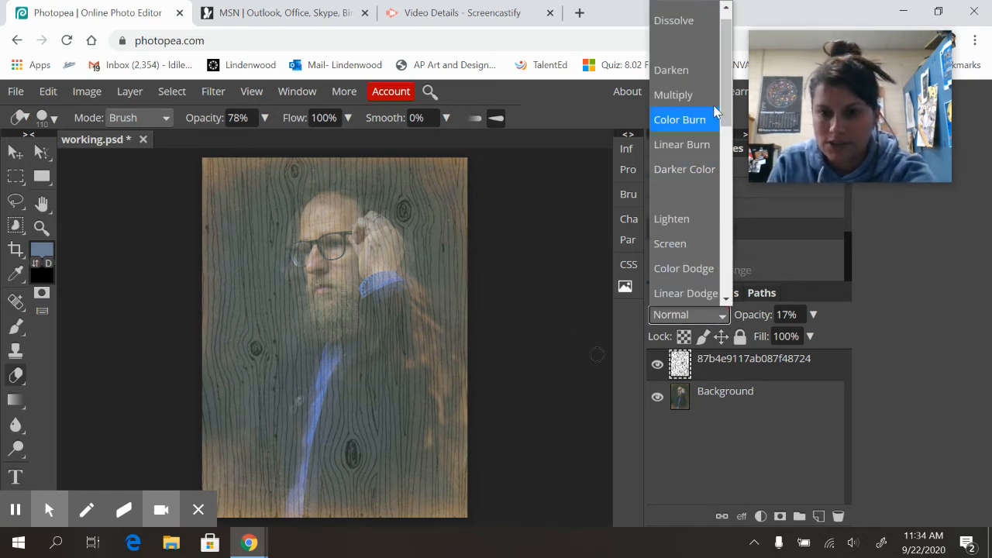
scroll(701, 47, "up", 1)
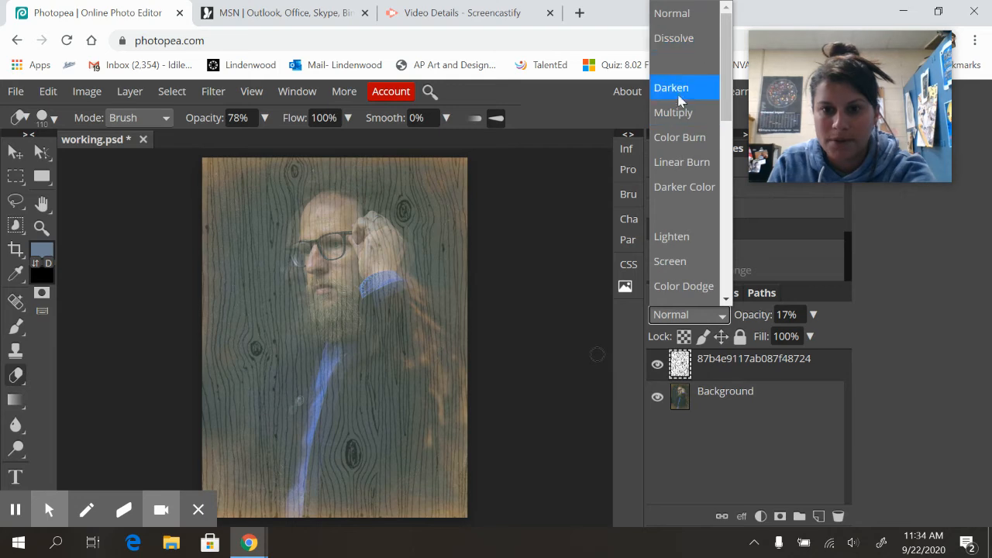
left_click(684, 114)
left_click(719, 315)
scroll(679, 180, "down", 1)
left_click(676, 146)
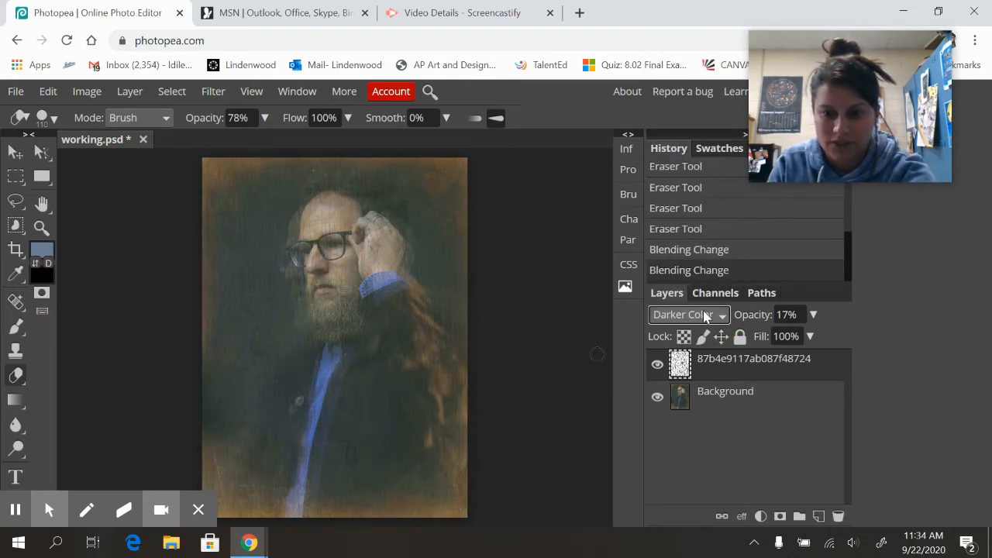
- Try further blend modes on the wood-grain layer, including Linear Dodge
left_click(704, 314)
scroll(691, 251, "down", 1)
left_click(687, 243)
left_click(715, 314)
scroll(682, 279, "down", 1)
left_click(714, 301)
key("Up")
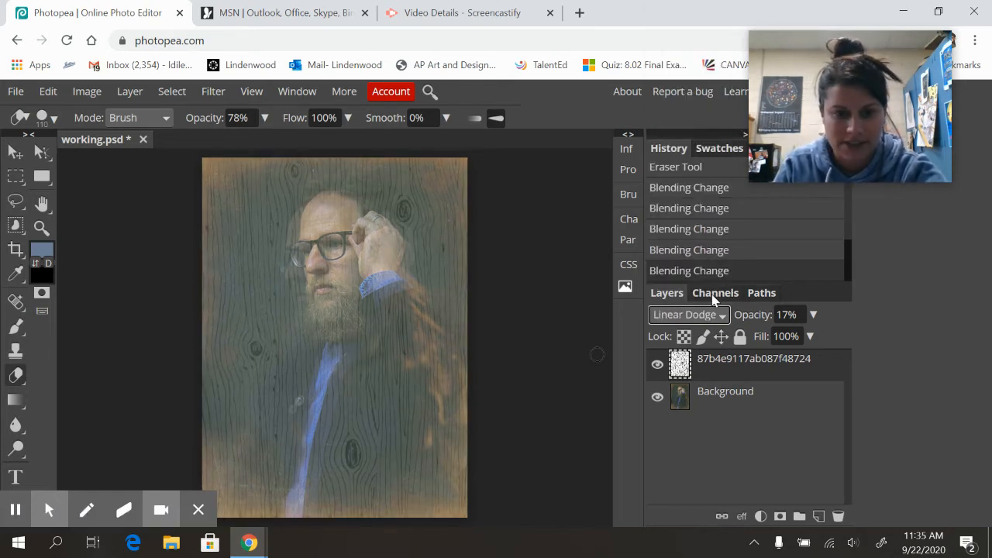
- Compare the Screen, Color Burn and Darken blend modes on the wood-grain layer and settle on Color Burn
key("Up")
key("Up")
key("Up")
key("Up")
key("Up")
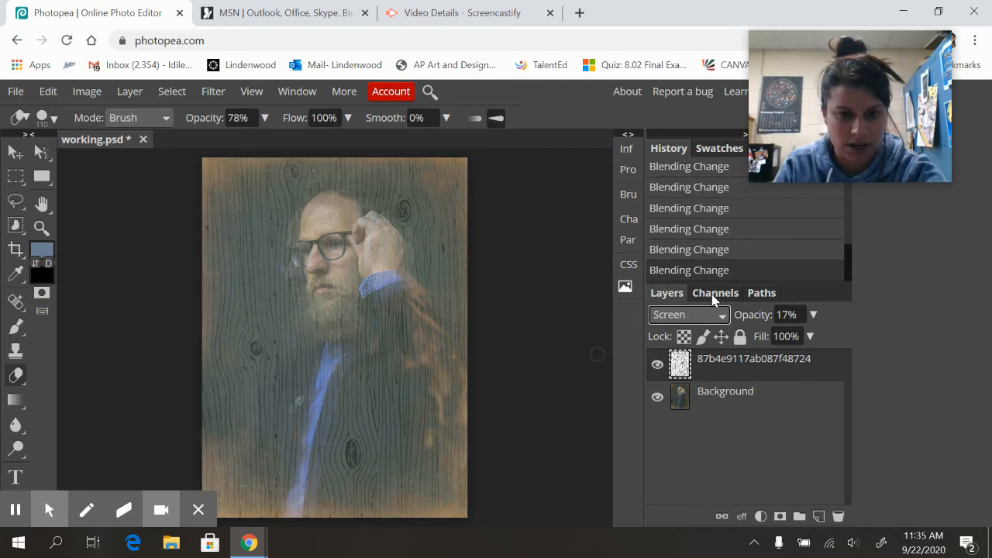
key("Up")
key("Up")
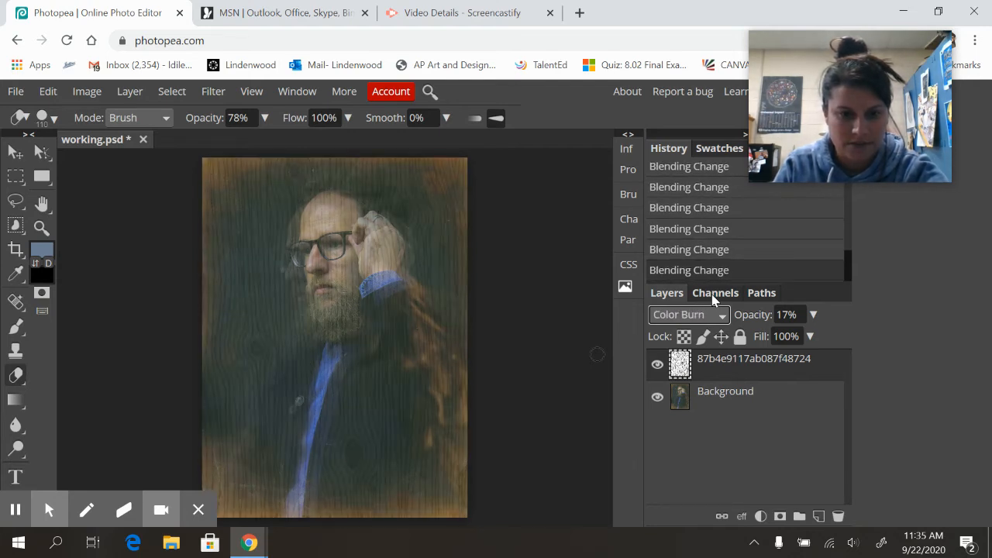
key("Up")
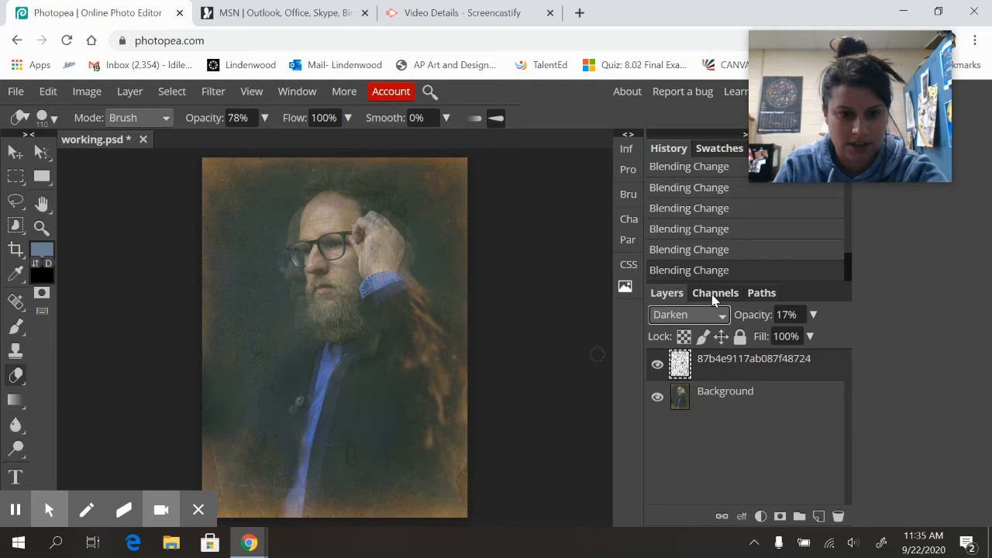
key("Down")
key("Down")
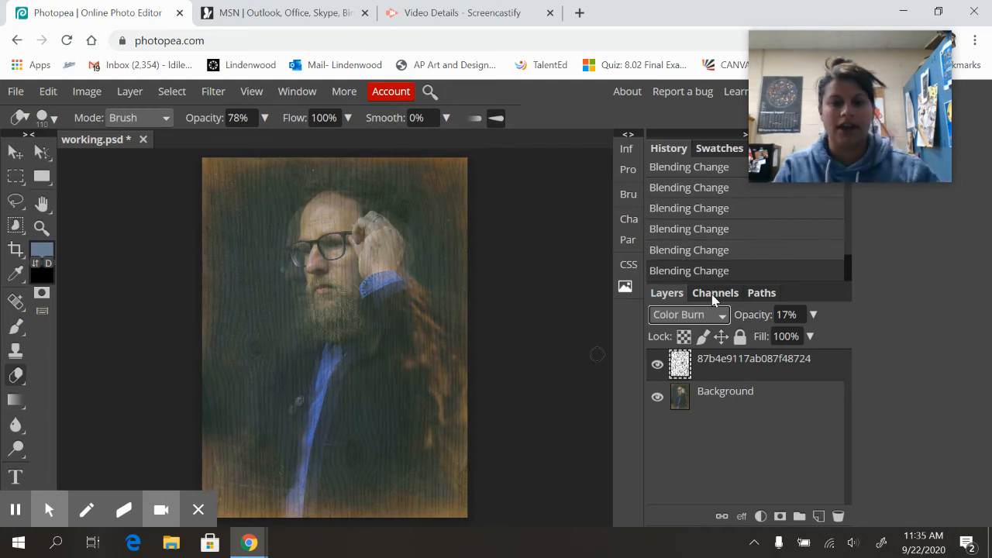
- Export the image as a JPG at 66% quality and save it
left_click(14, 92)
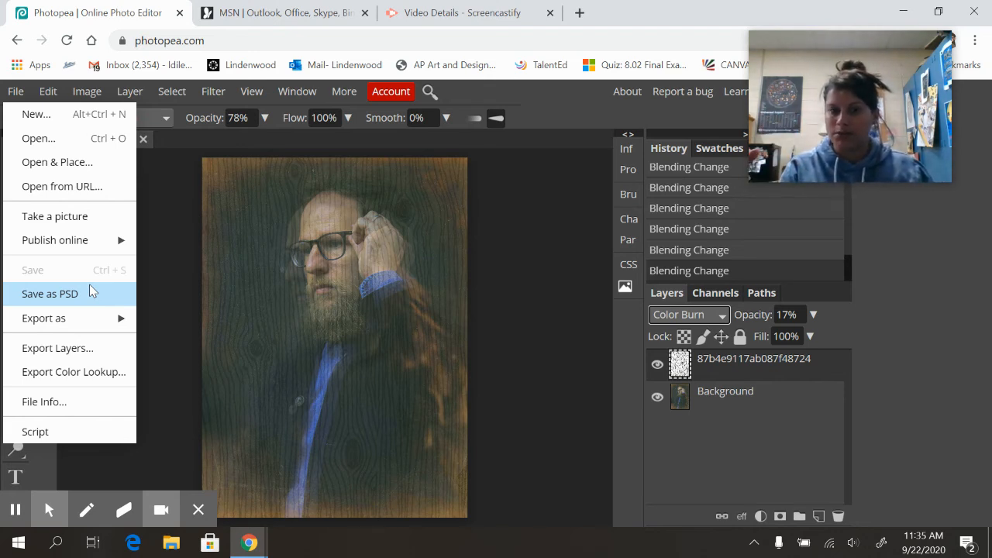
mouse_move(122, 322)
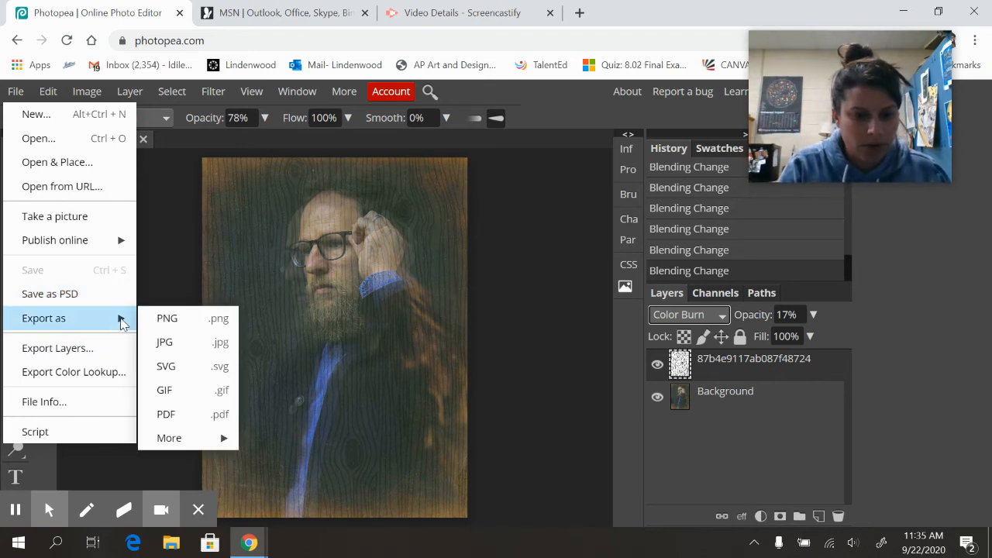
left_click(185, 344)
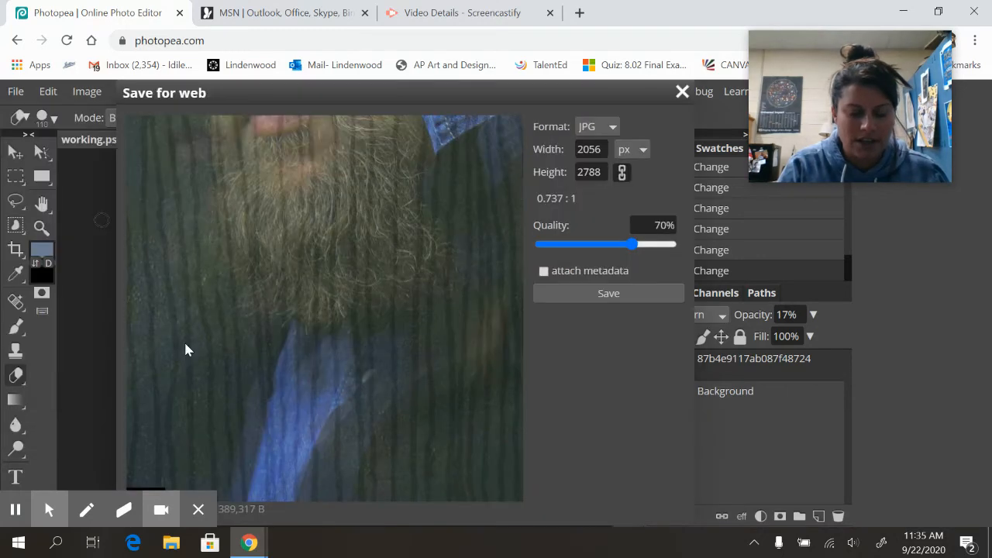
mouse_move(634, 245)
left_mouse_down()
mouse_move(583, 247)
mouse_move(628, 249)
left_mouse_up()
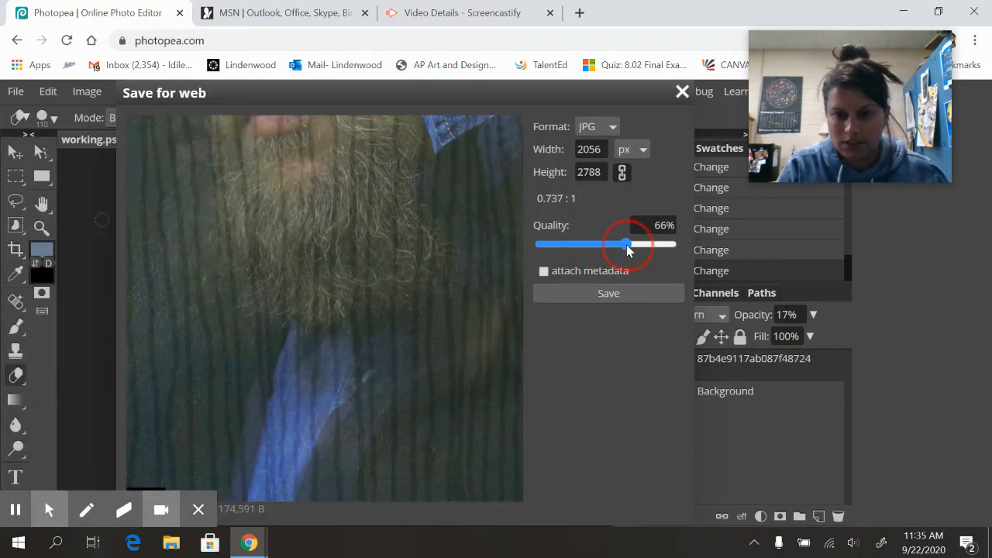
left_click(608, 293)
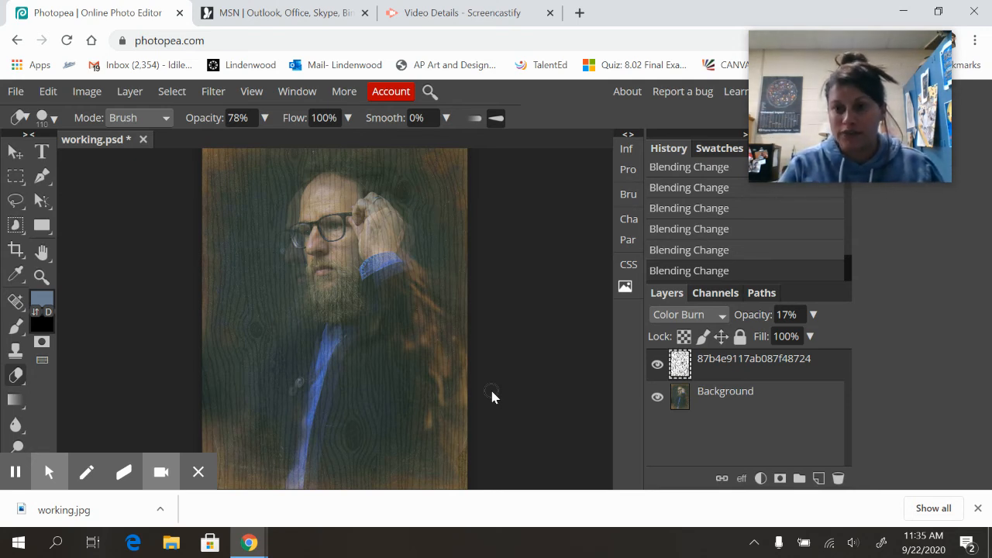
- Switch to File Explorer, look for the exported working JPG in the Downloads folder, and return to Photopea
left_click(164, 547)
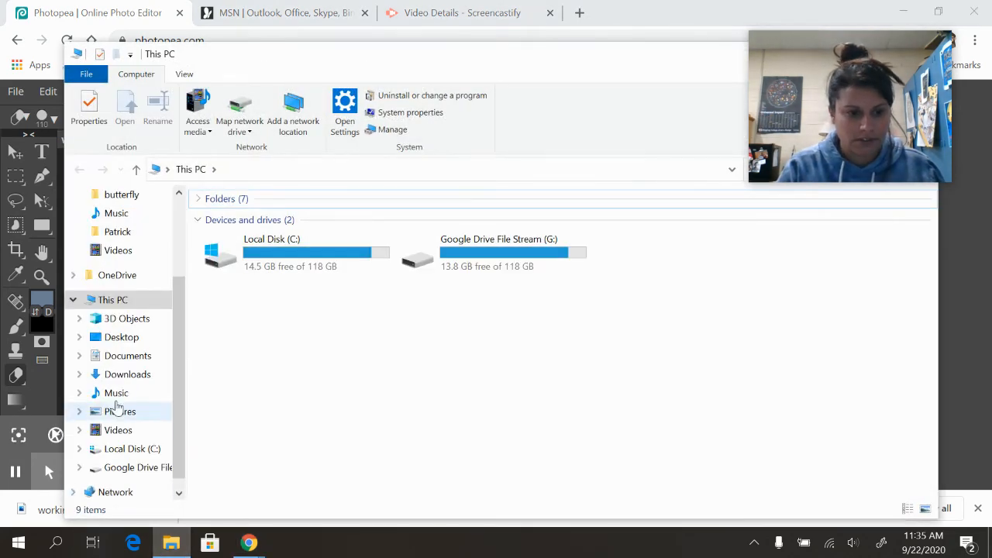
scroll(133, 349, "up", 1)
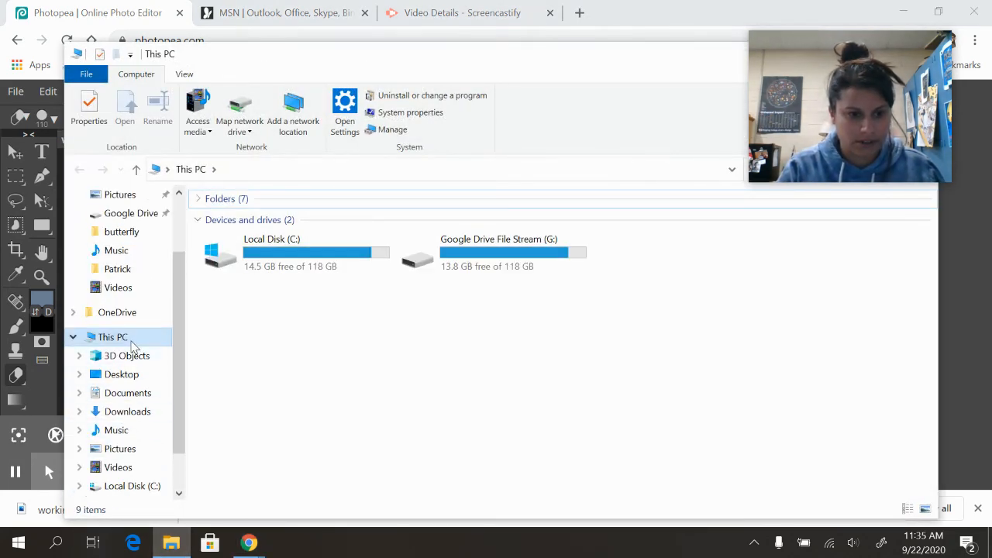
scroll(129, 344, "up", 2)
left_click(132, 245)
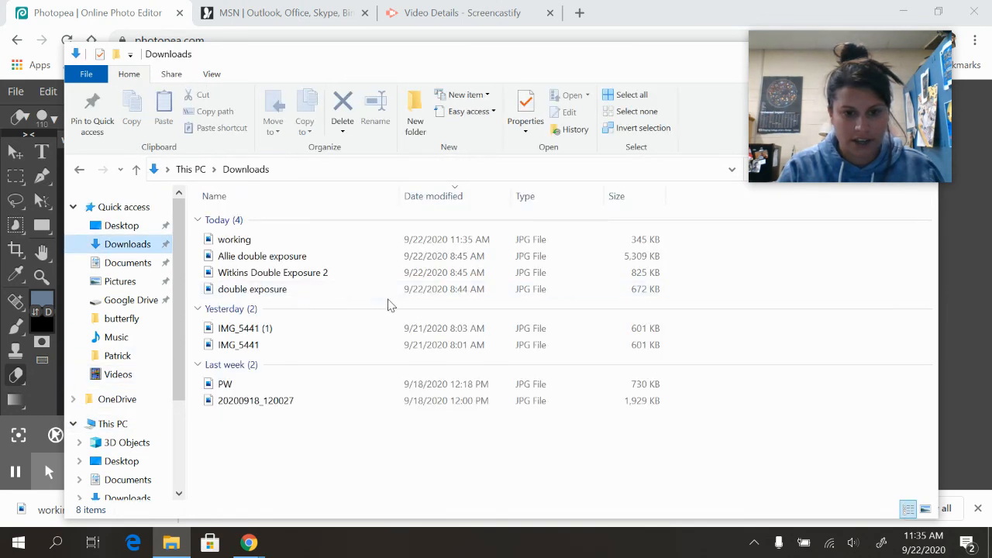
key("ctrl+a")
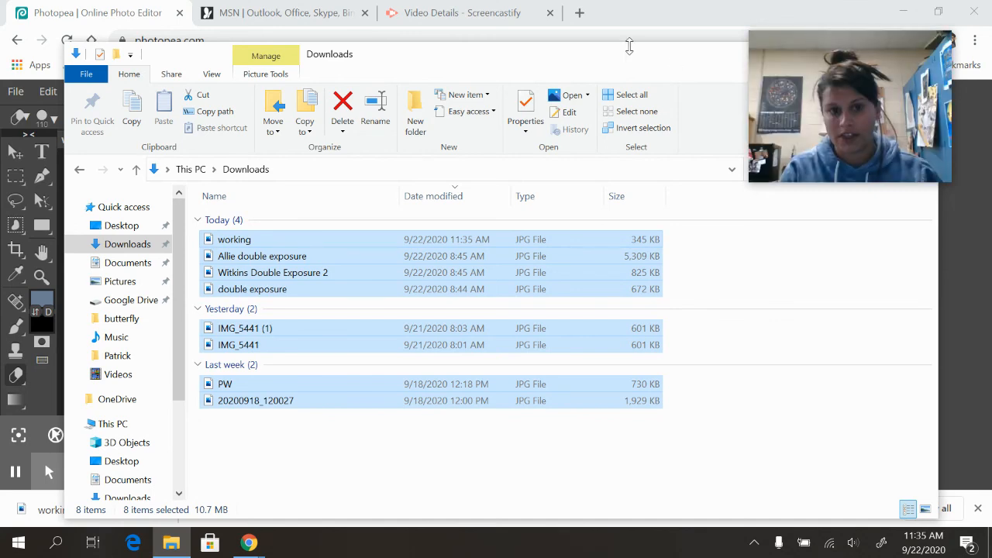
left_click_drag(616, 62, 491, 146)
left_click(701, 135)
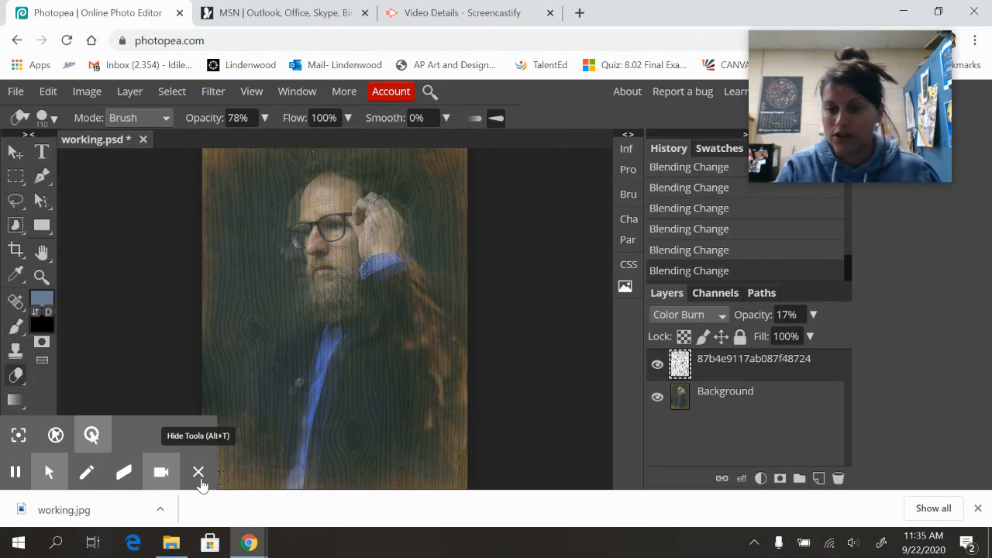
mouse_move(816, 65)
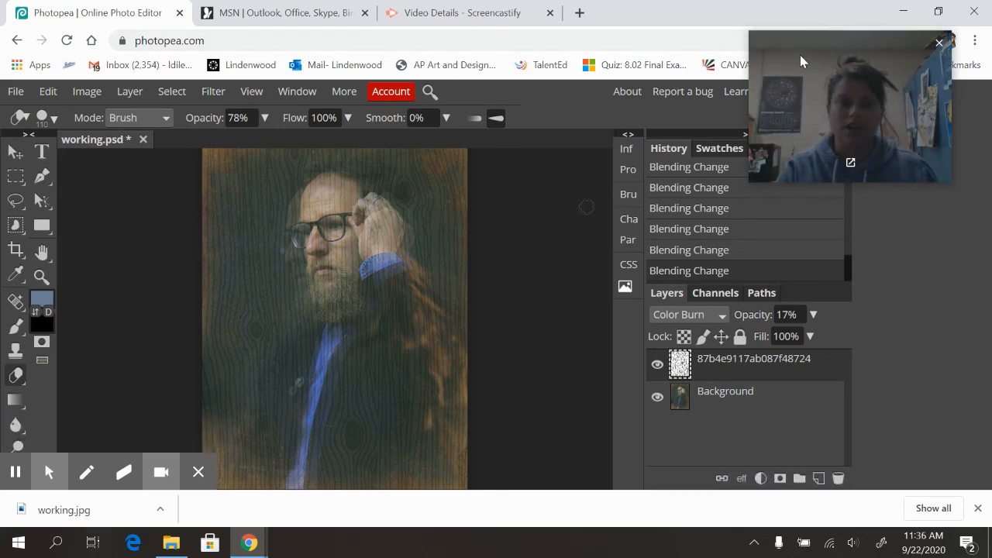
left_click_drag(856, 87, 701, 157)
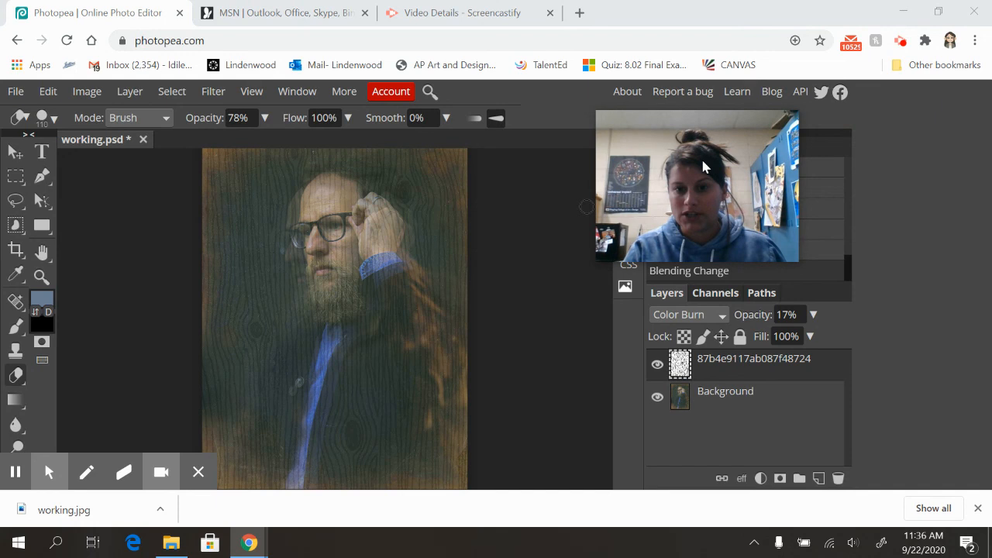
left_click(901, 40)
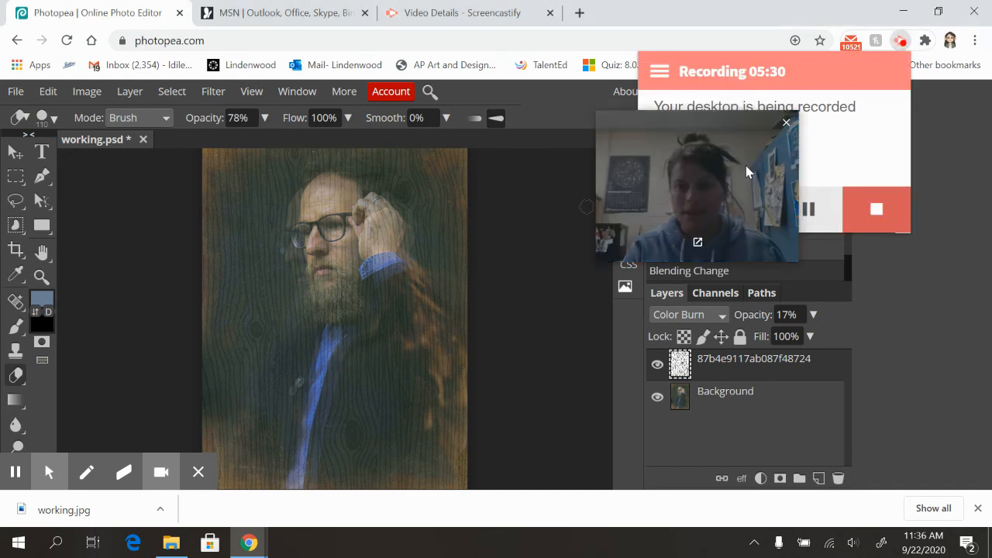